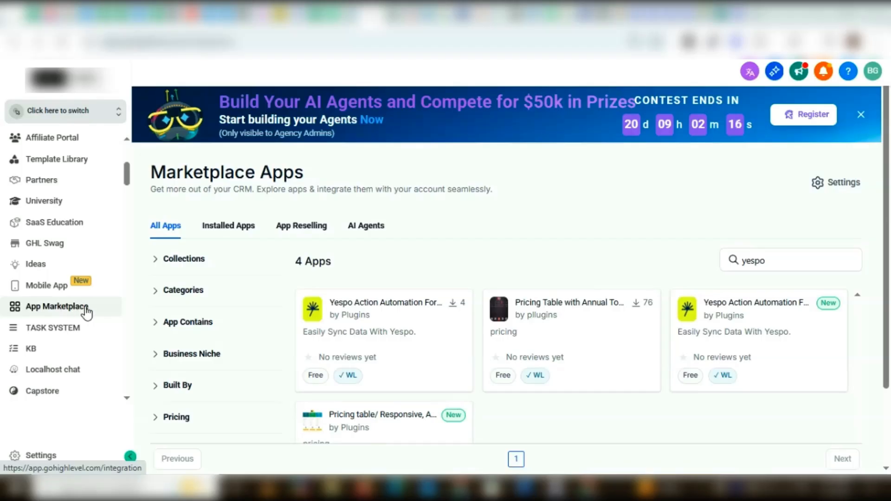
Install the marketplace app marked New, Yespo Action Automation For Workflows, for the Globlux sub-account and allow its requested permissions.
click(785, 255)
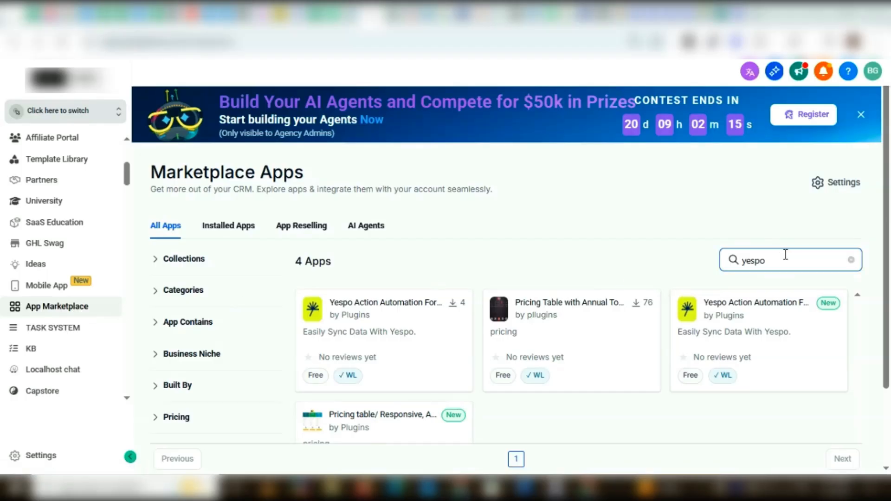
click(739, 338)
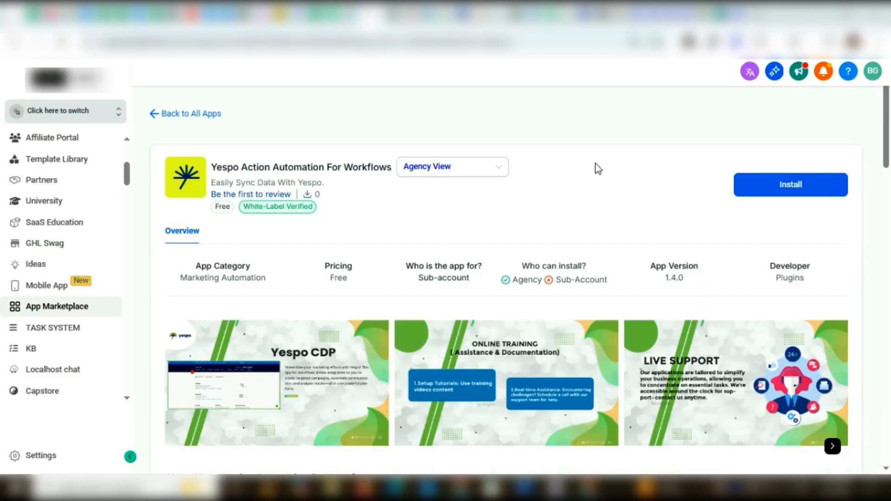
click(800, 184)
click(368, 143)
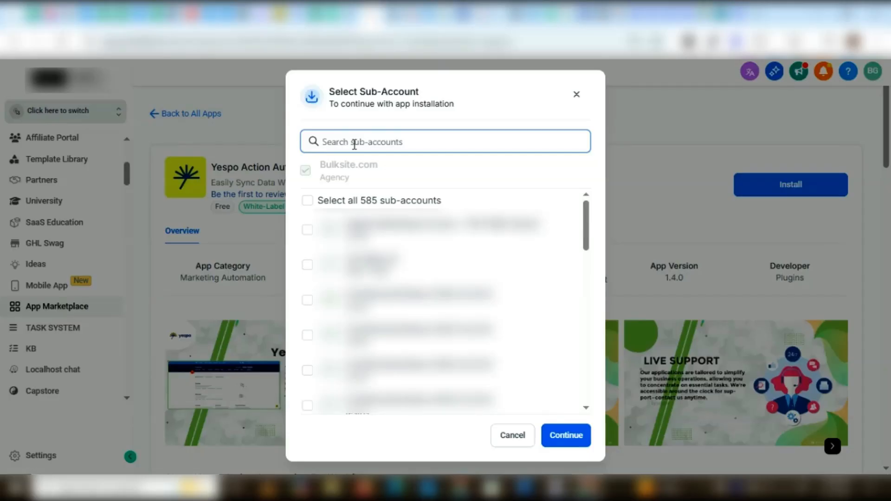
text(demo)
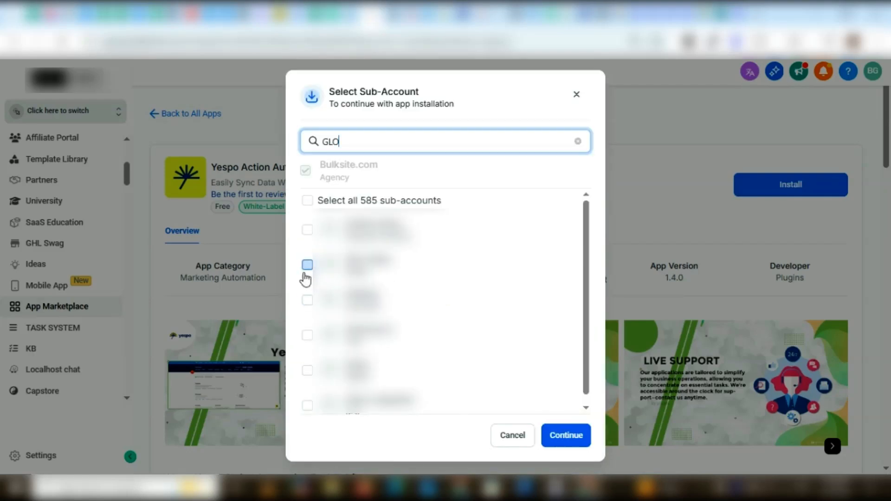
click(306, 301)
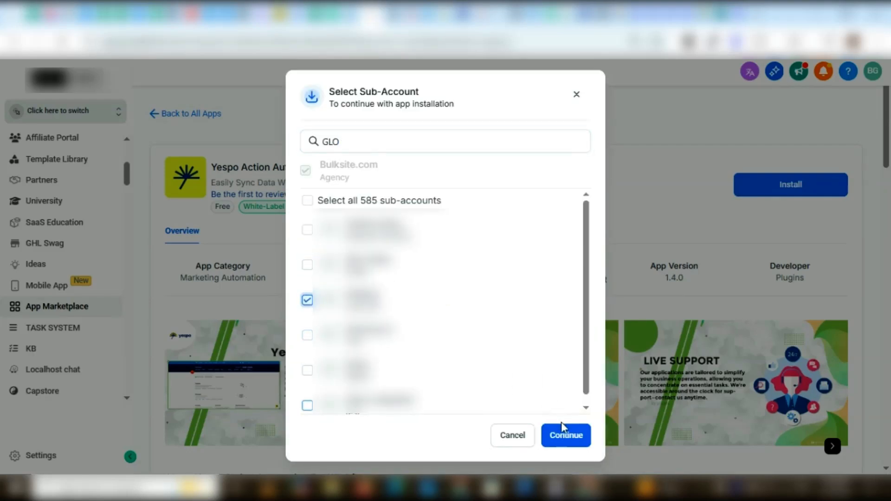
click(565, 436)
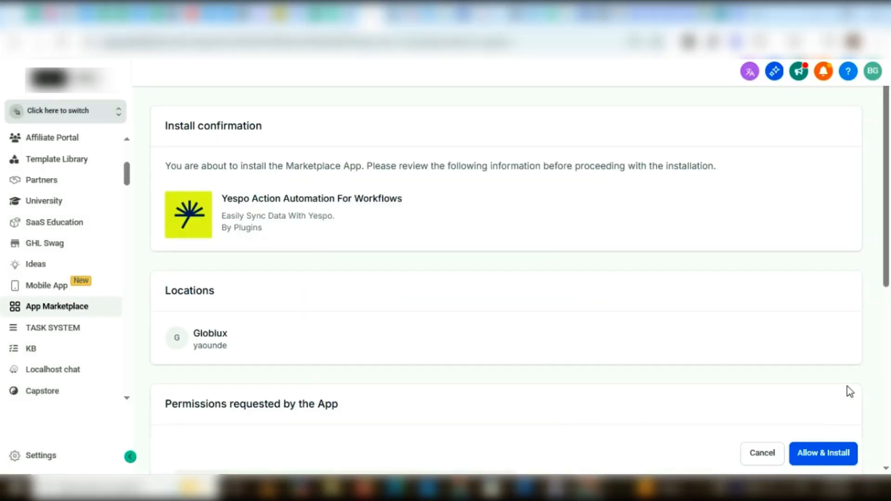
scroll(849, 391, down, 1)
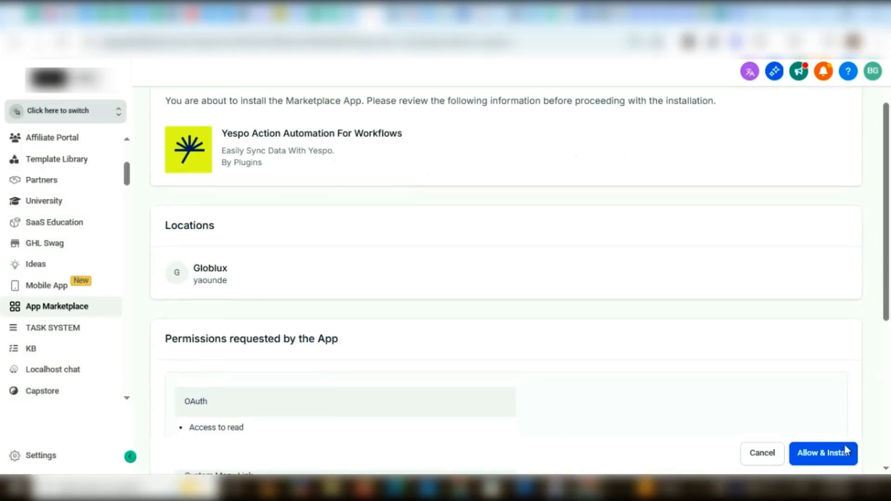
click(823, 459)
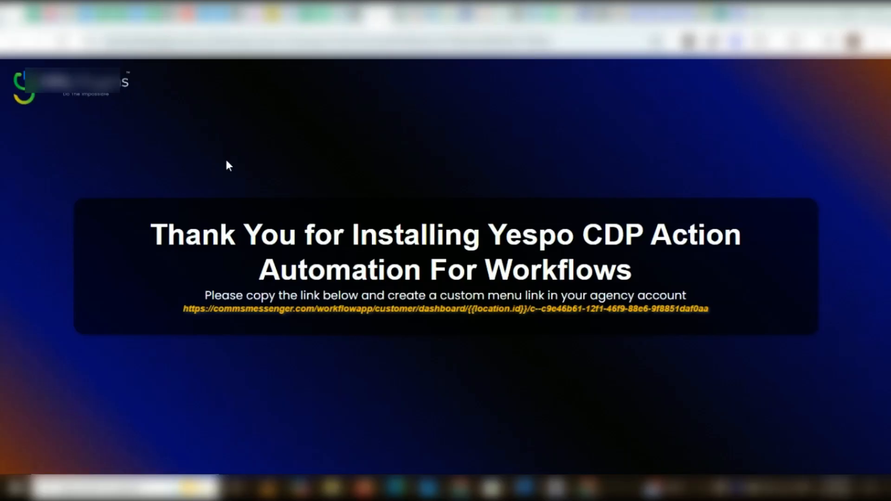
Copy the dashboard URL from the installation thank-you page and open the agency's Custom Menu Links settings.
click(452, 310)
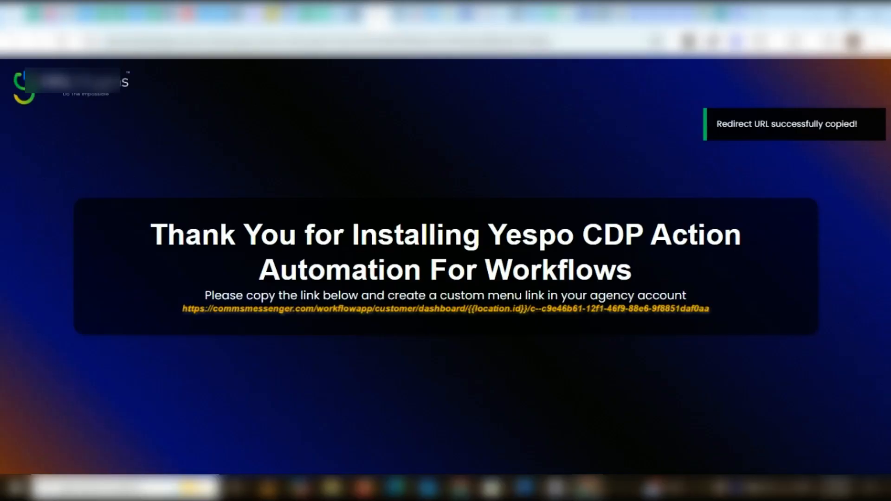
click(359, 16)
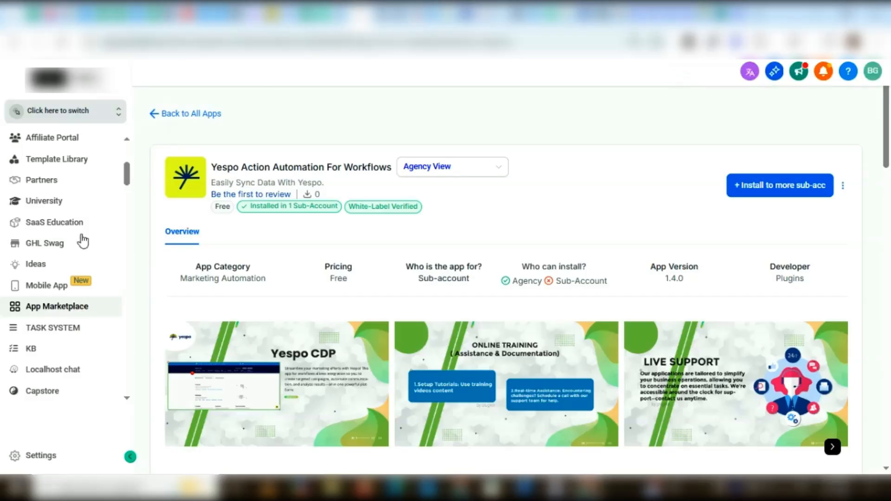
click(53, 459)
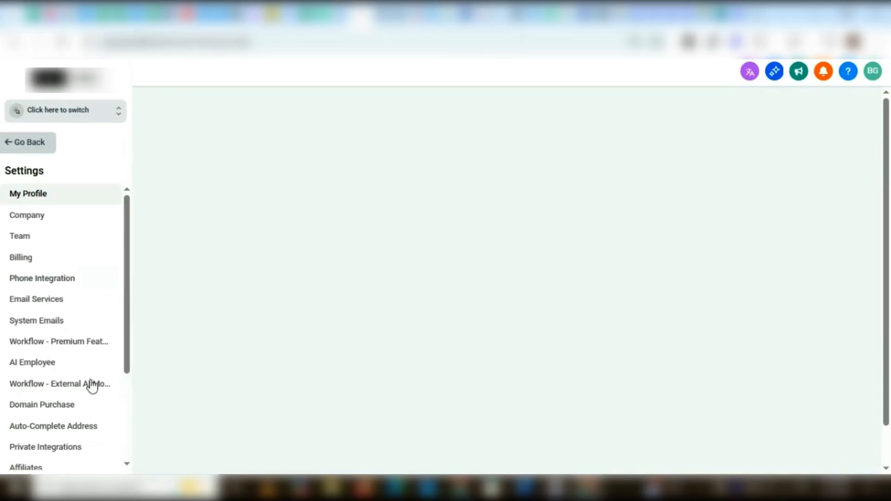
scroll(84, 397, down, 3)
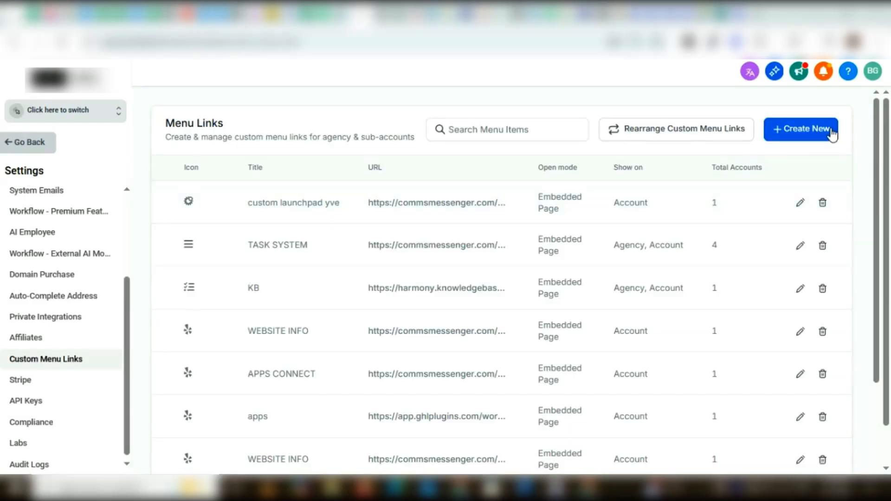
Create a custom menu link with the yoast icon, the title YESPO CCC and the copied dashboard URL.
click(808, 129)
click(361, 276)
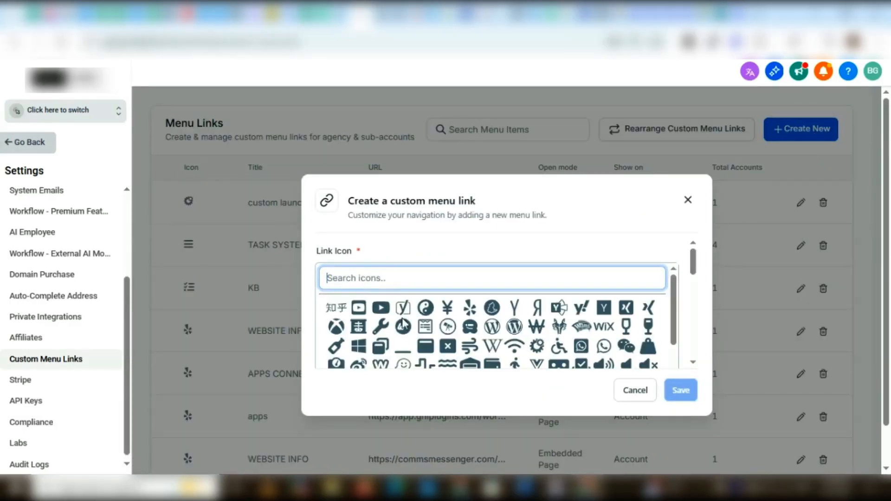
click(401, 316)
click(347, 329)
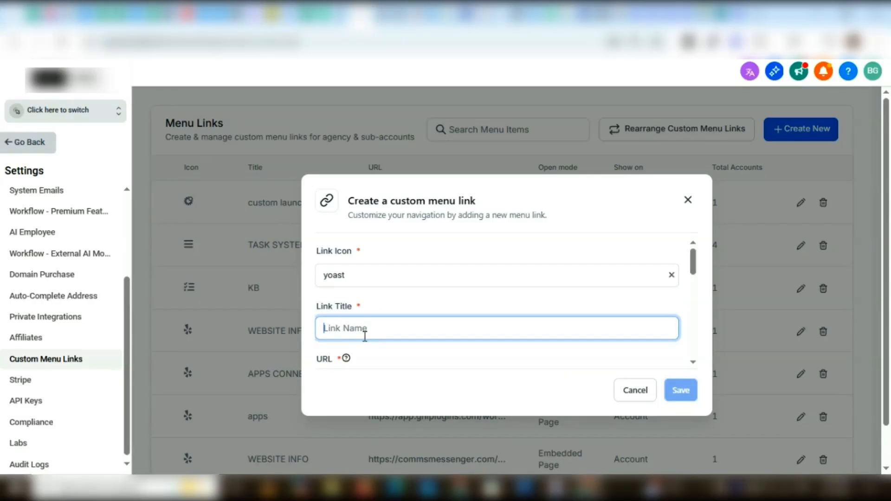
text(YESPO CCC)
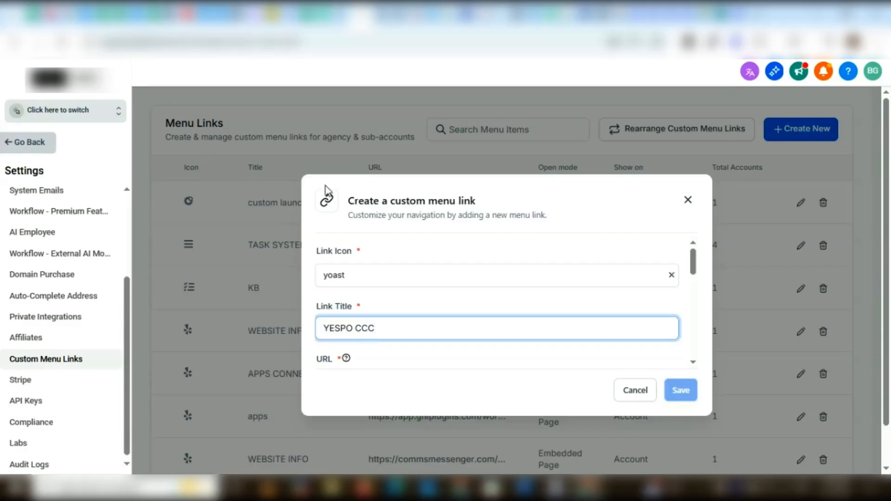
scroll(371, 278, down, 2)
click(357, 272)
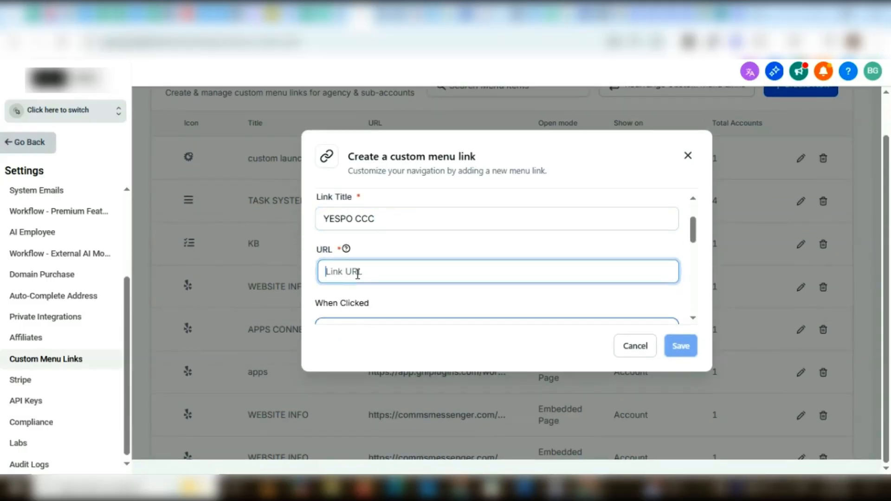
key(ctrl+v)
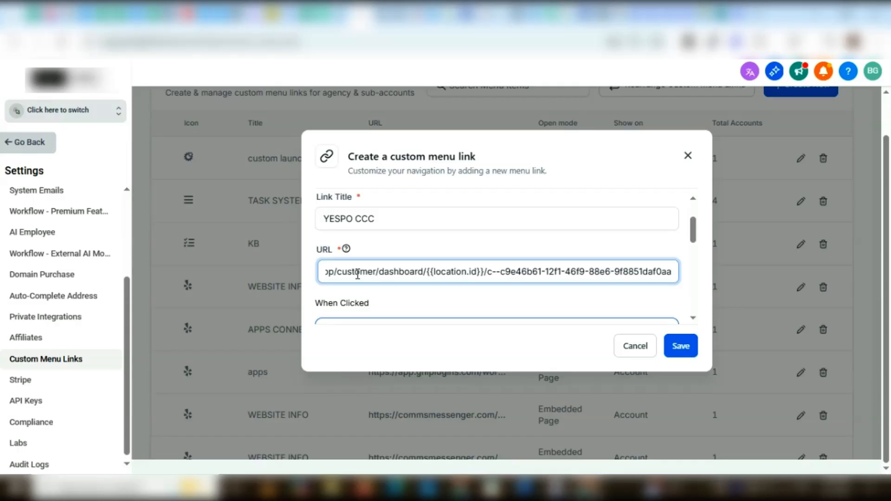
Assign the menu link to the Globlux sub-account with role-based visibility set to All, and save it.
scroll(356, 276, down, 6)
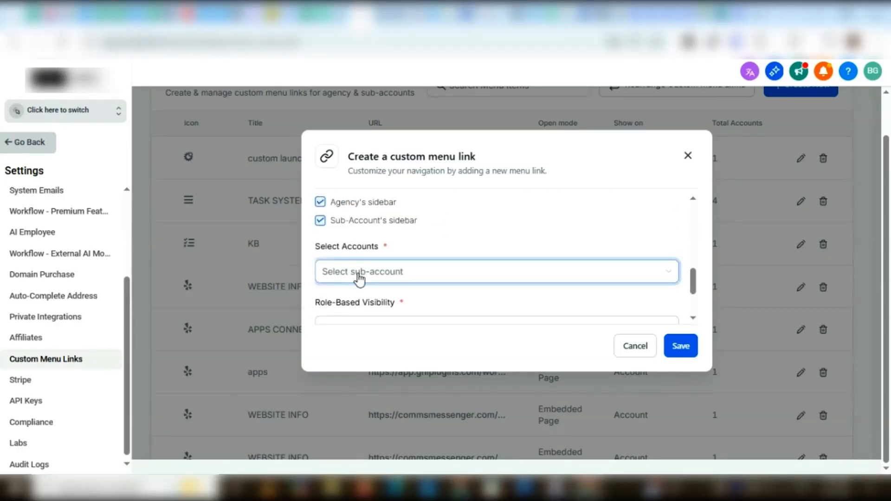
click(358, 277)
click(25, 170)
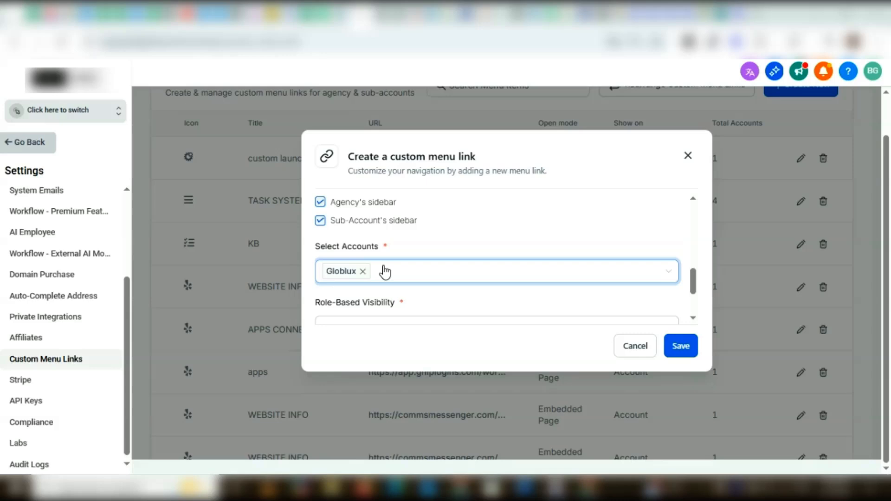
scroll(385, 271, down, 2)
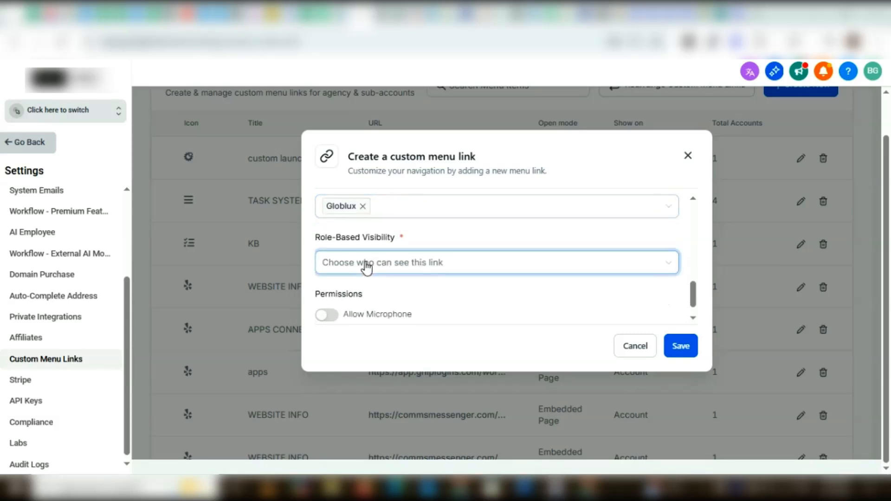
click(365, 266)
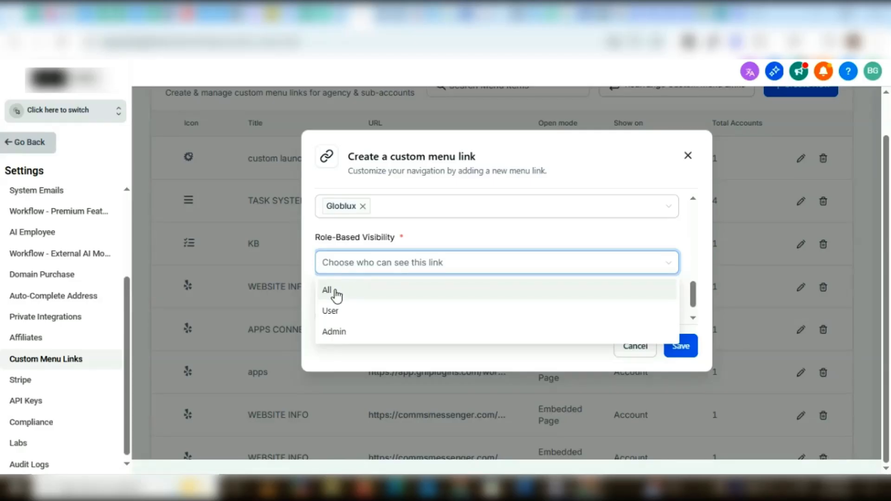
click(379, 293)
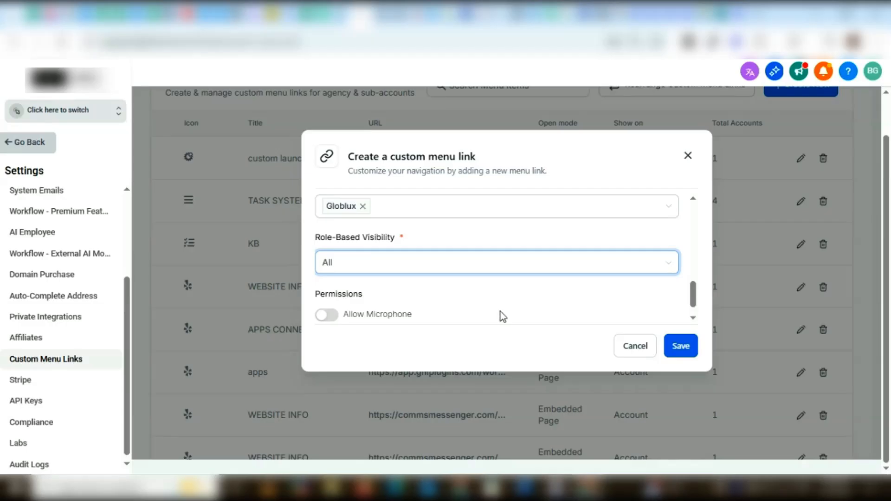
scroll(506, 310, down, 1)
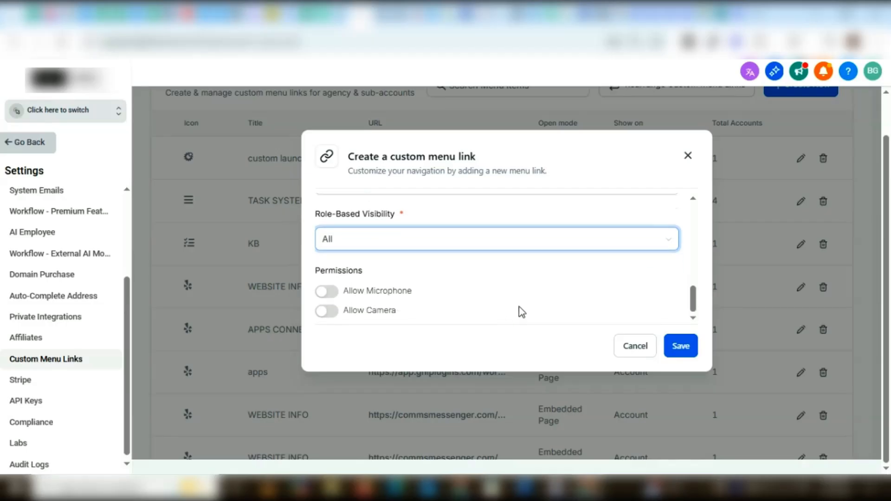
click(682, 347)
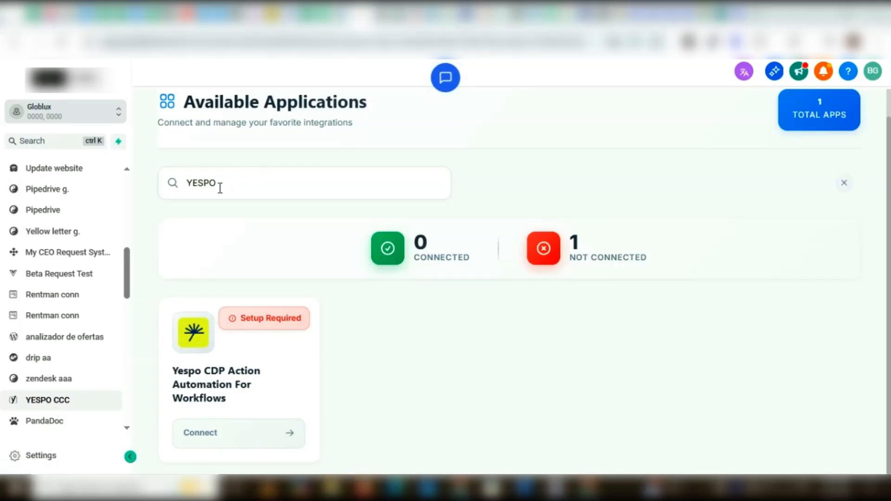
Open the Yespo CDP Action Automation For Workflows app, look through its video tutorials and view its setup section.
click(264, 325)
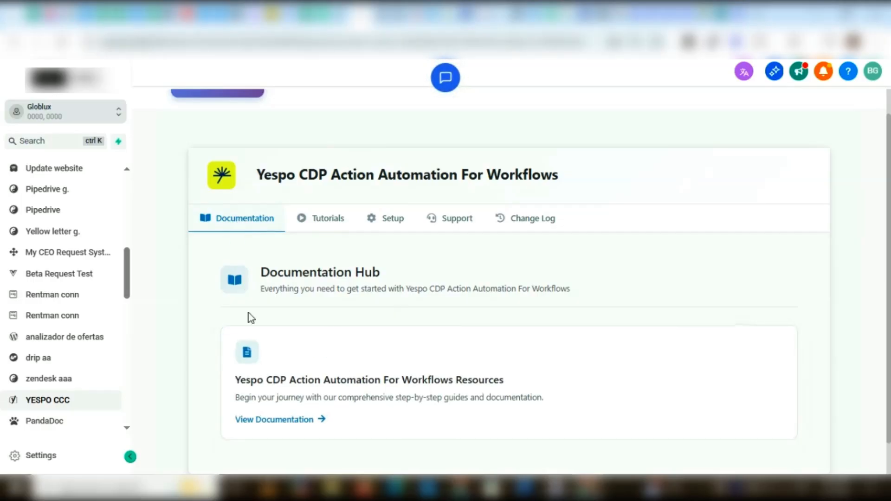
click(332, 222)
scroll(353, 308, down, 3)
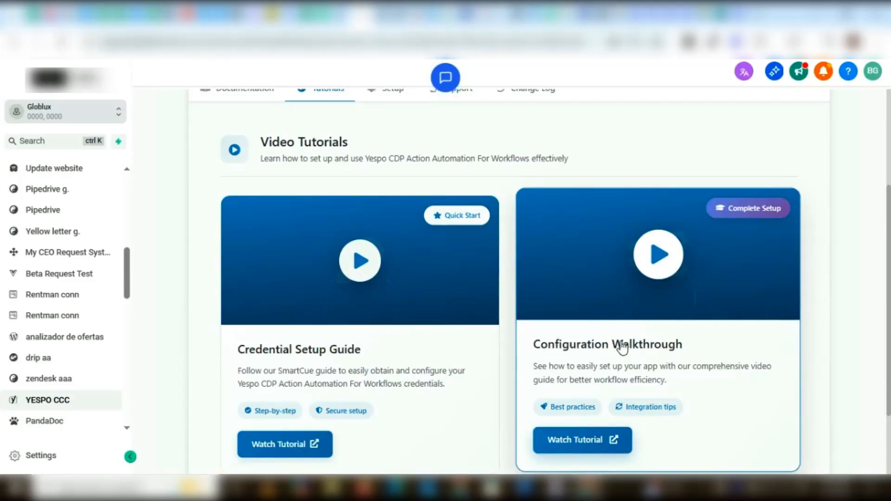
scroll(608, 347, up, 2)
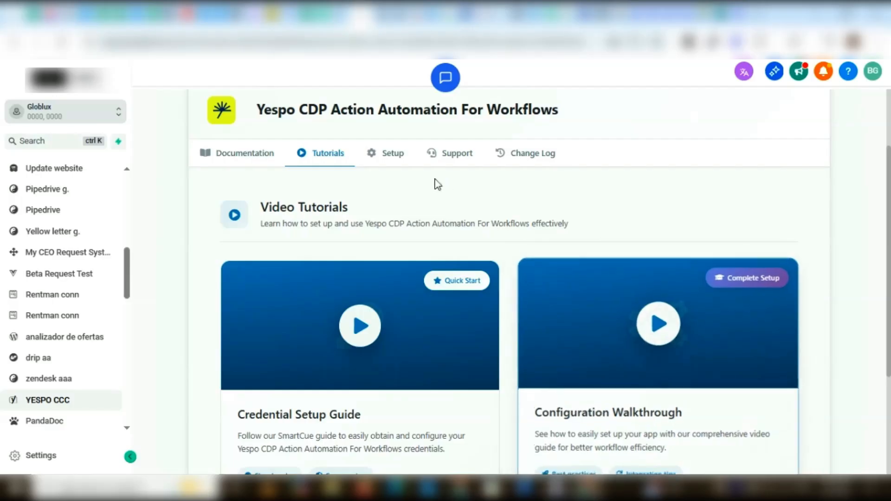
click(394, 154)
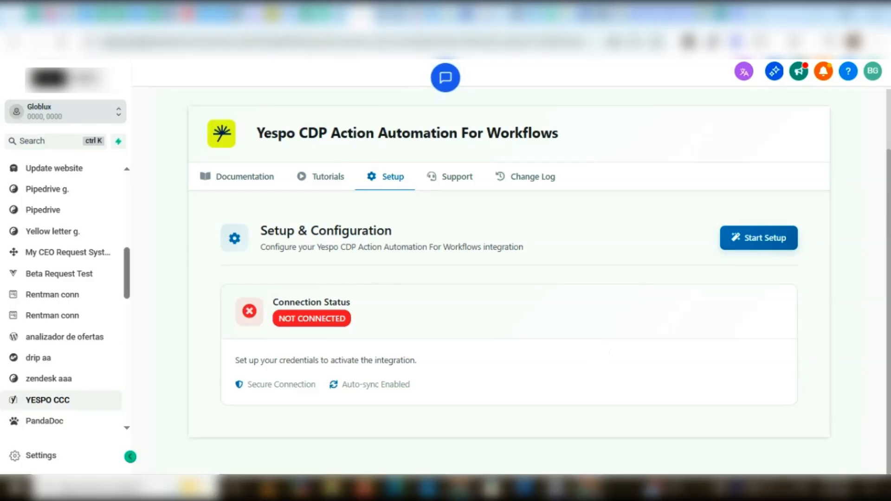
Switch to the Yespo account and open the API keys page in its settings.
mouse_move(459, 490)
click(459, 440)
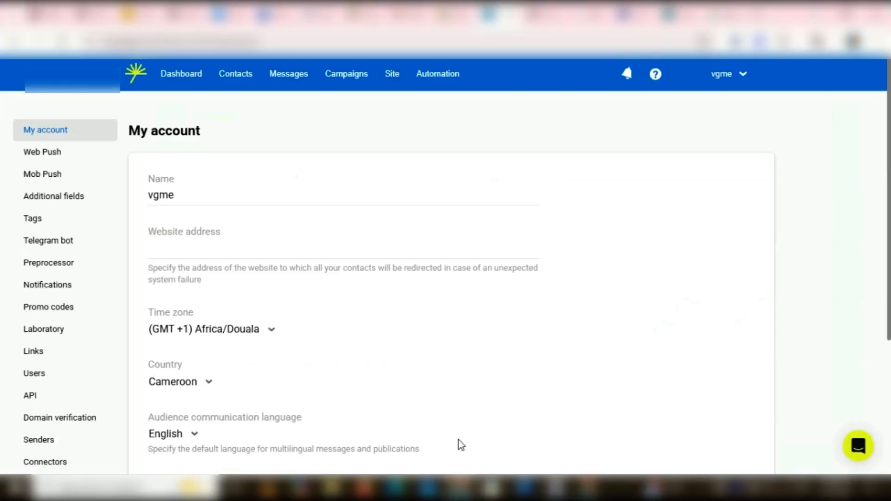
click(744, 76)
click(345, 185)
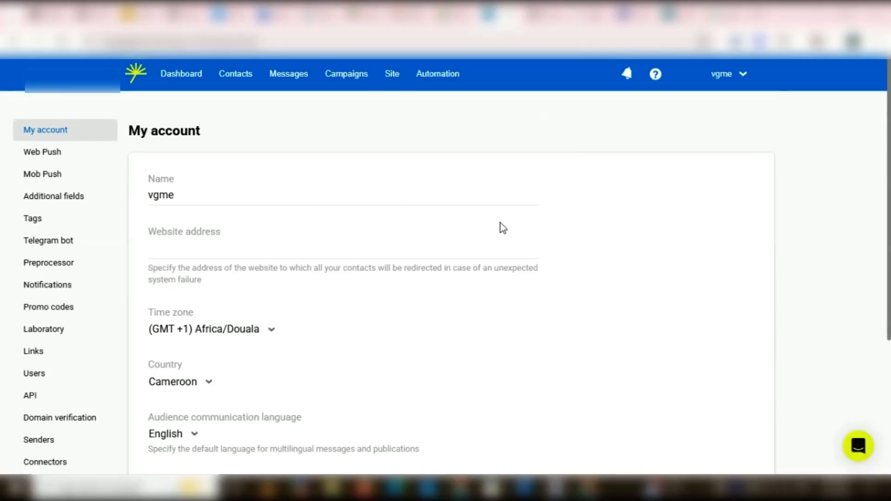
click(744, 77)
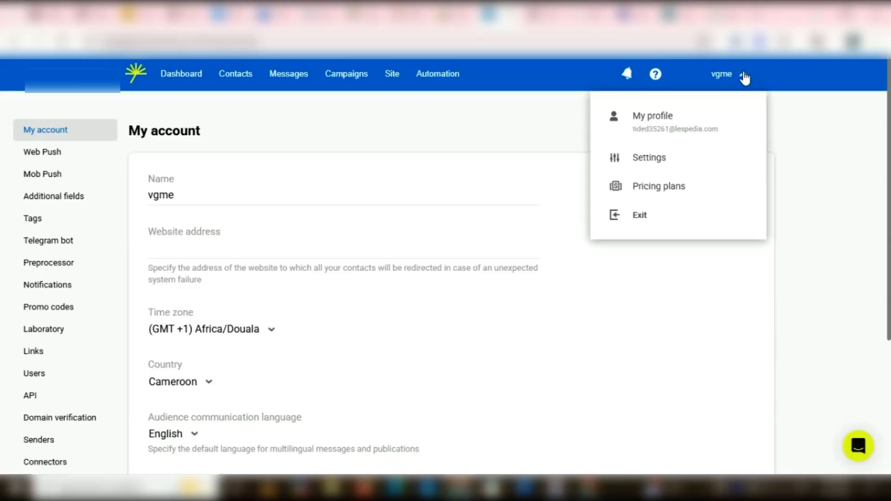
click(649, 160)
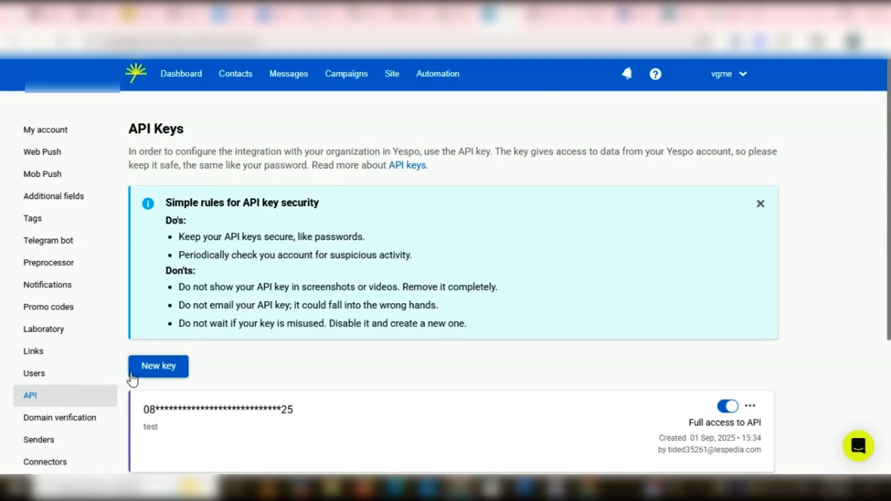
Create a new API key with the description FAST and Full access to API rights, and save it.
scroll(165, 370, down, 3)
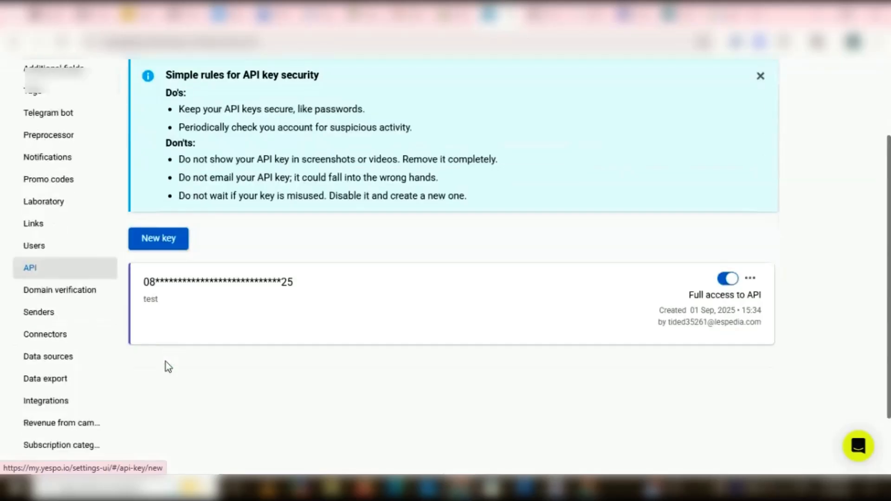
click(164, 238)
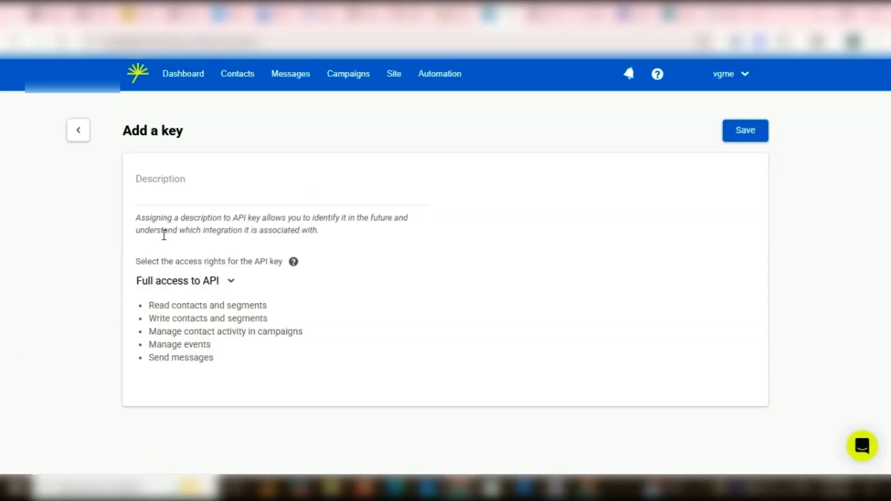
click(172, 199)
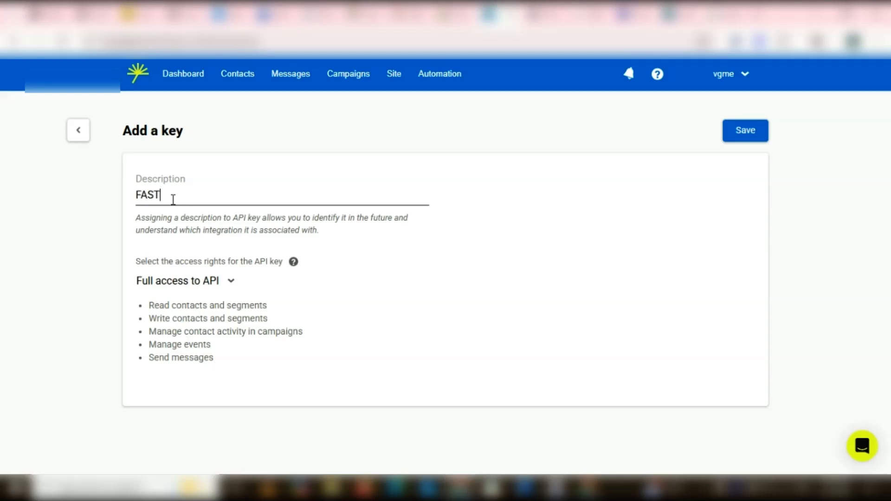
click(204, 284)
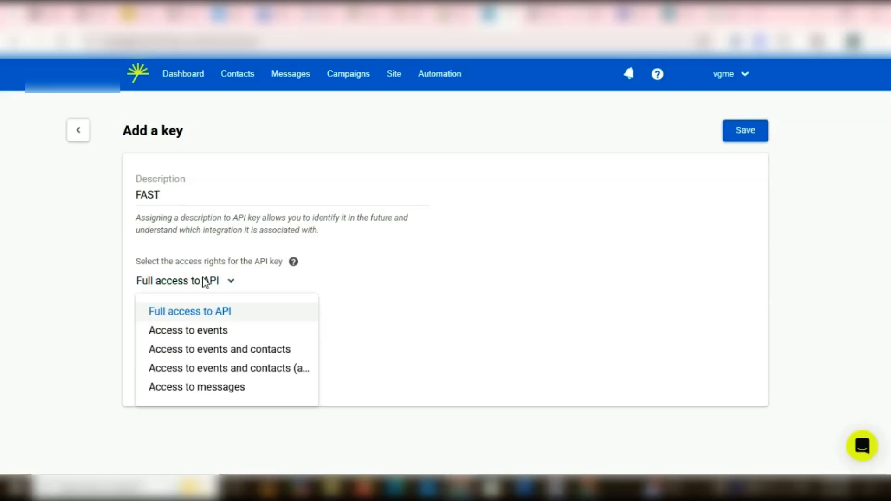
click(191, 316)
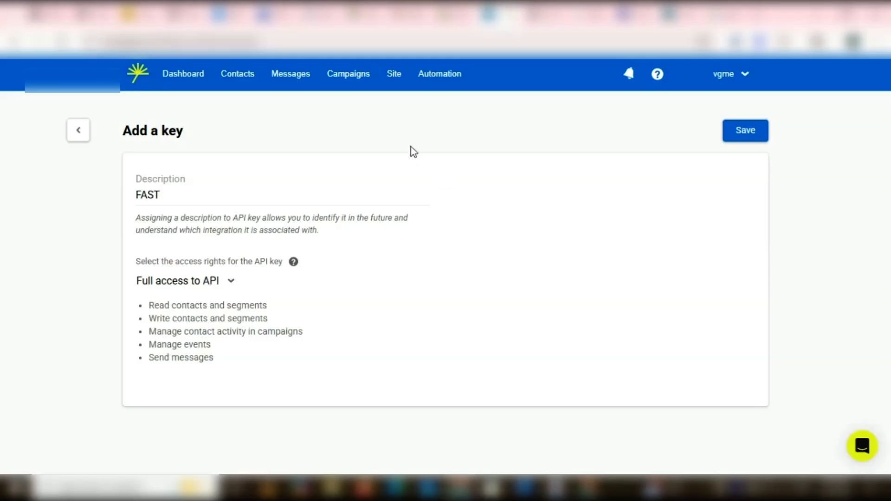
click(752, 135)
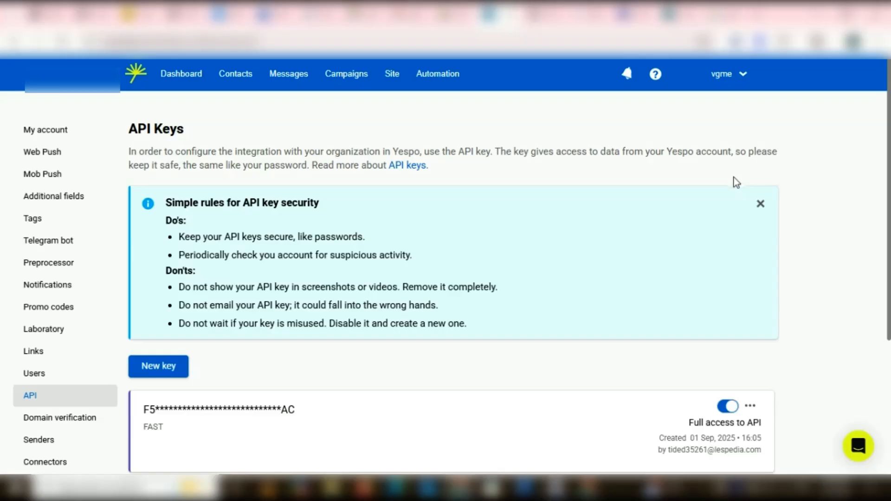
Copy the FAST API key, switch to HighLevel, start the Yespo CDP app's setup and paste the key as its Apikey.
scroll(34, 176, down, 3)
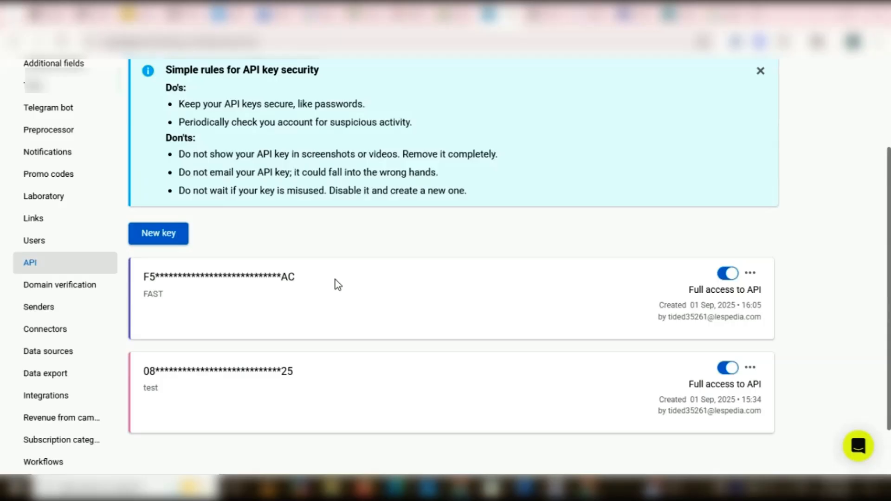
click(294, 277)
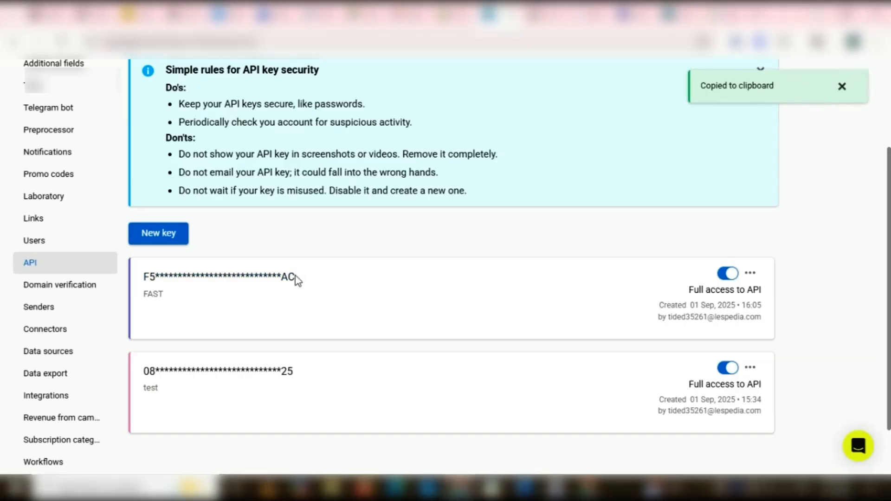
mouse_move(585, 487)
click(579, 446)
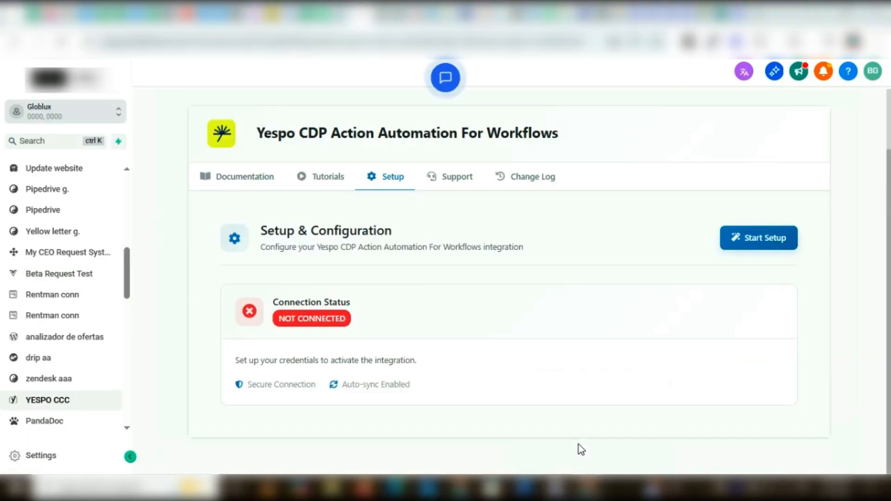
click(746, 238)
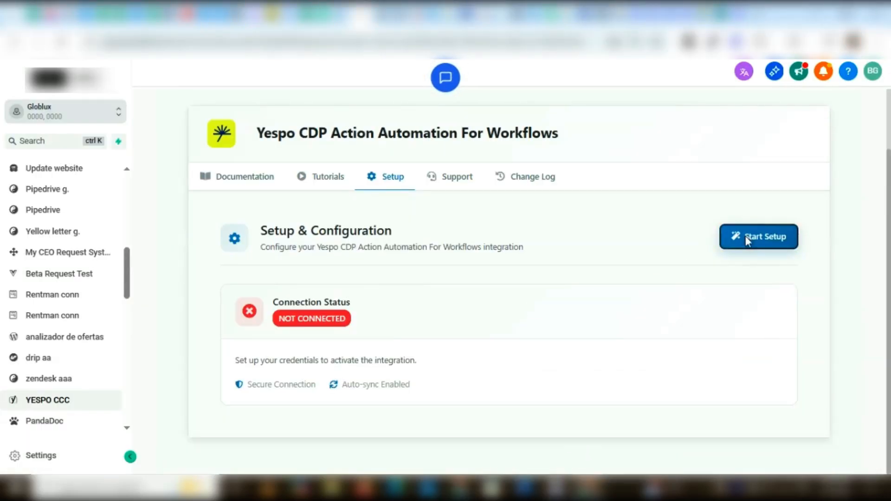
click(398, 347)
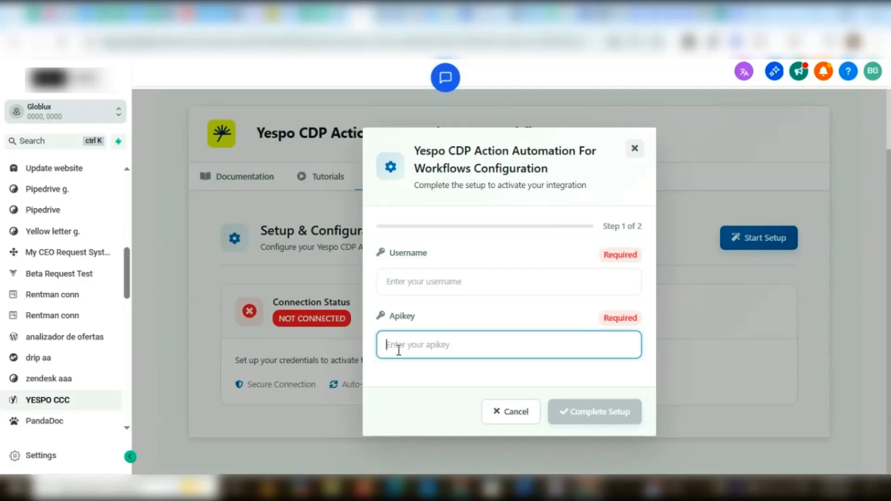
key(ctrl+v)
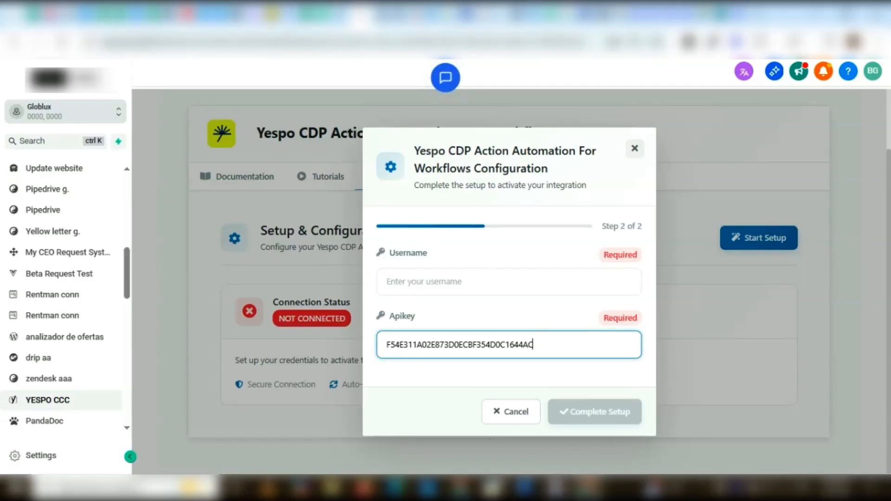
Switch back to the Yespo account and copy the profile's e-mail address from the account details.
mouse_move(459, 488)
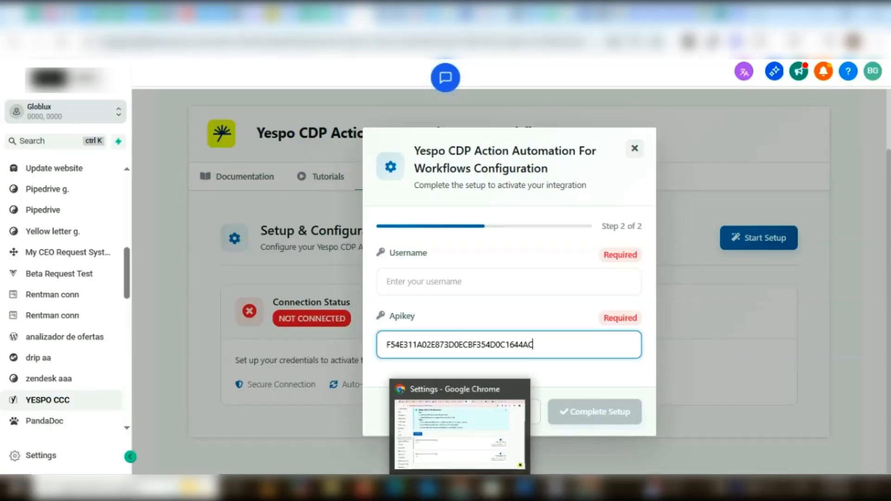
click(464, 439)
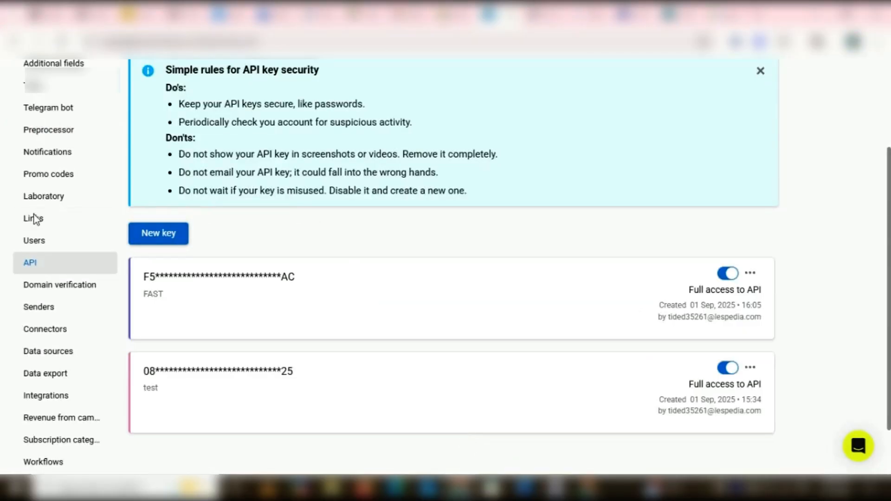
scroll(405, 206, up, 3)
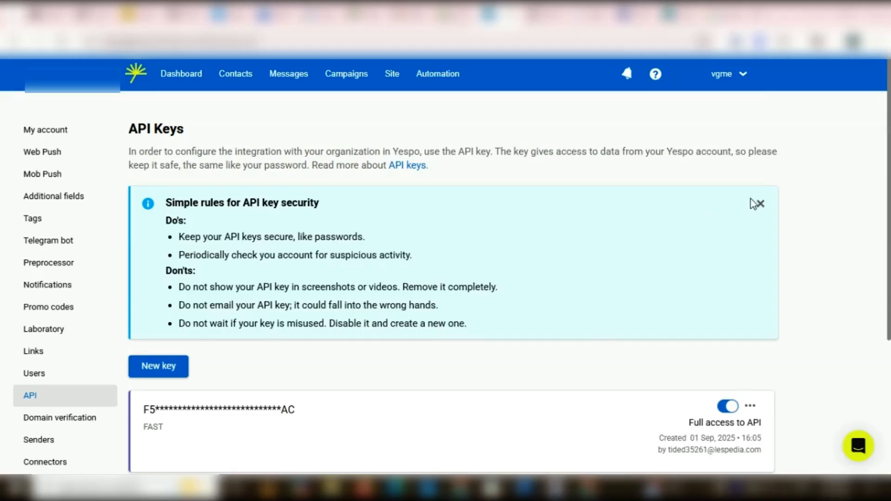
click(743, 75)
drag(722, 131, 641, 133)
right_click(641, 134)
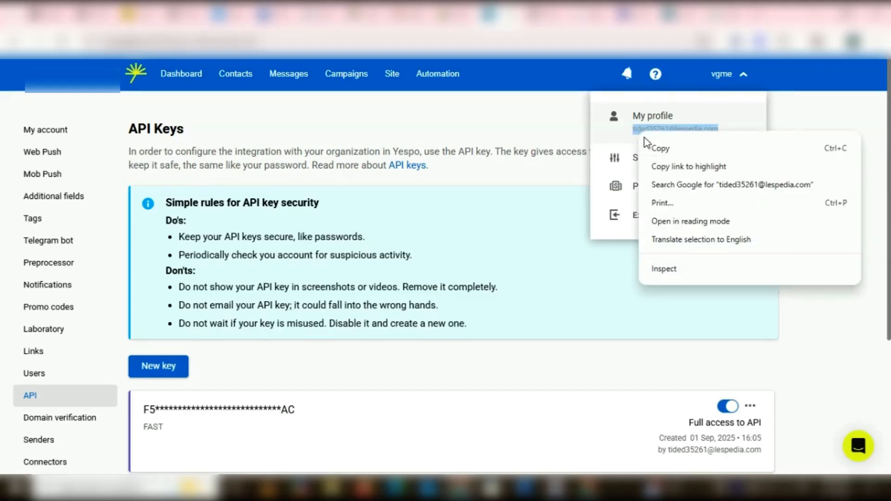
click(669, 148)
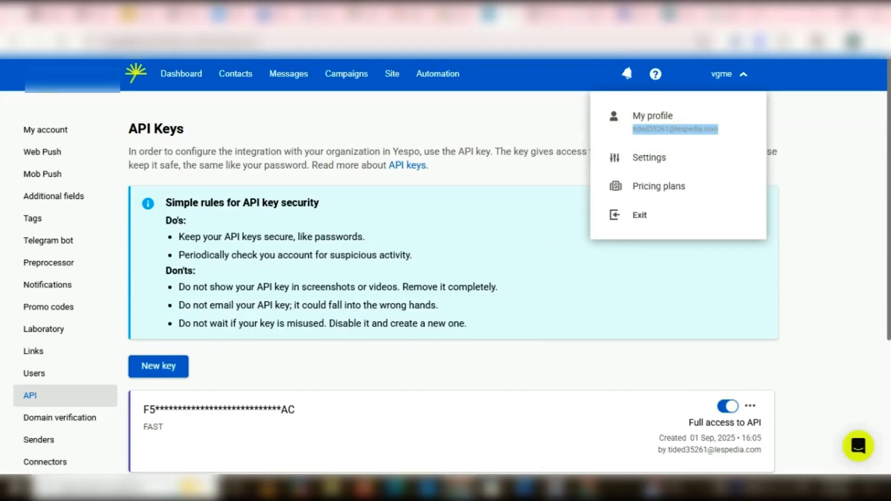
Return to the HighLevel configuration dialog, paste the copied account e-mail as the Username and complete the setup.
mouse_move(585, 490)
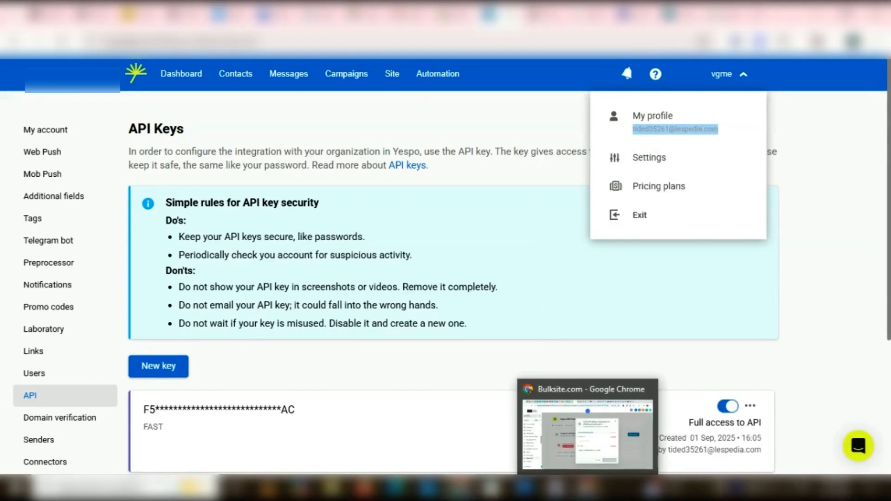
click(587, 434)
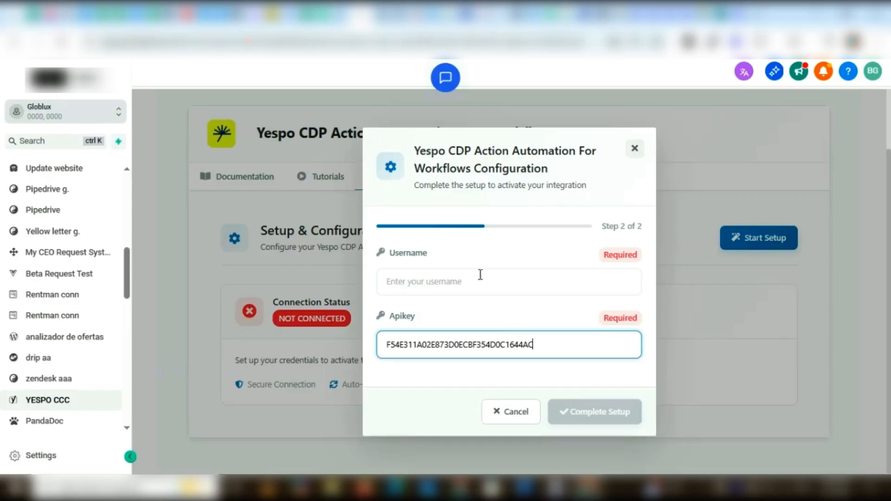
click(405, 283)
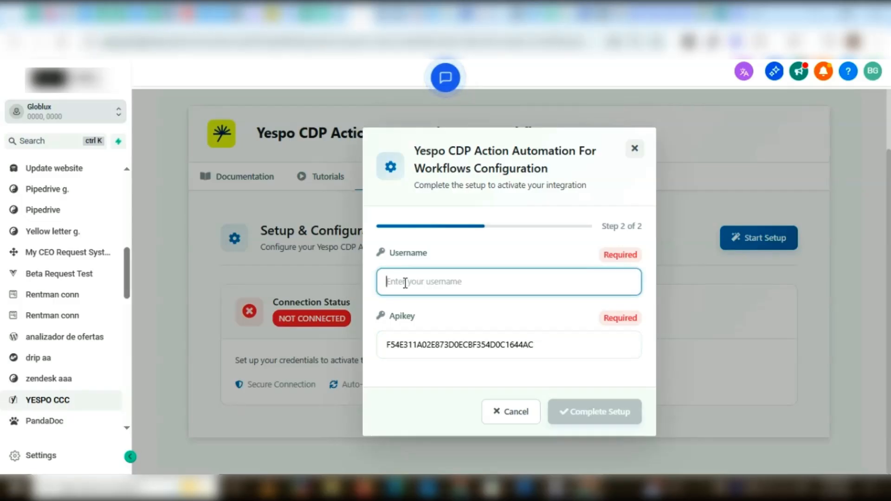
key(ctrl+v)
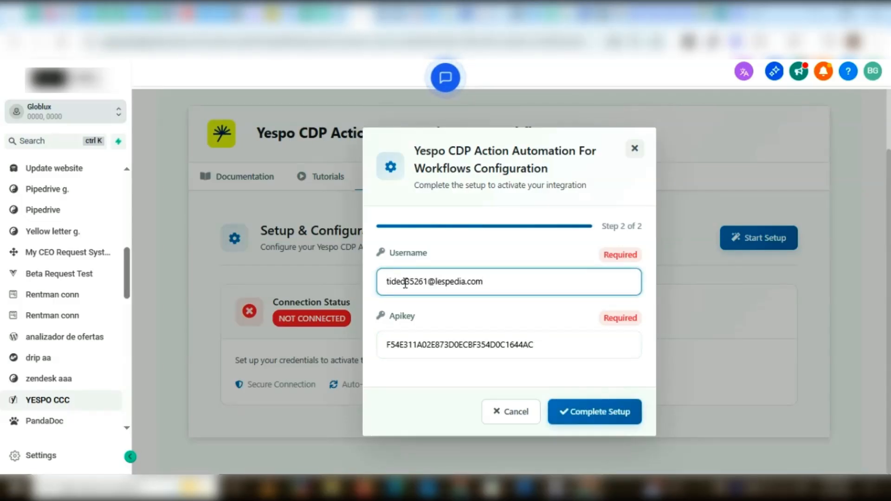
click(600, 416)
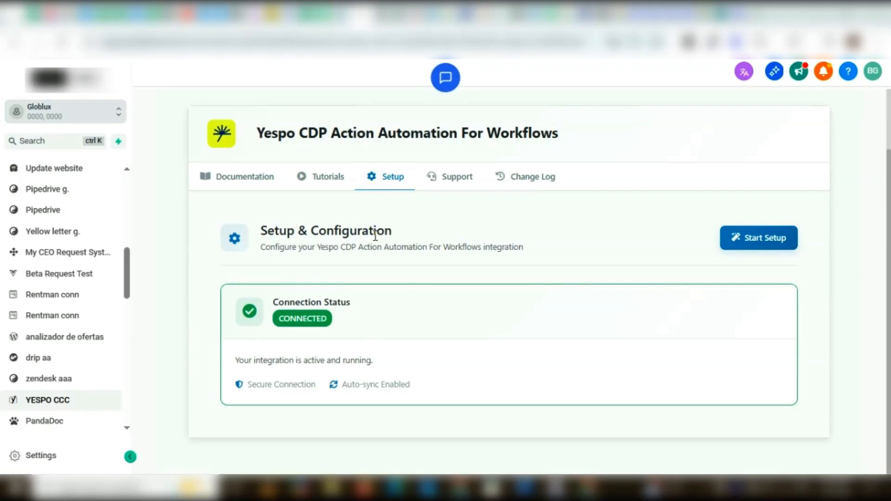
Look through the app's Support Center options and its Change Log section.
click(457, 181)
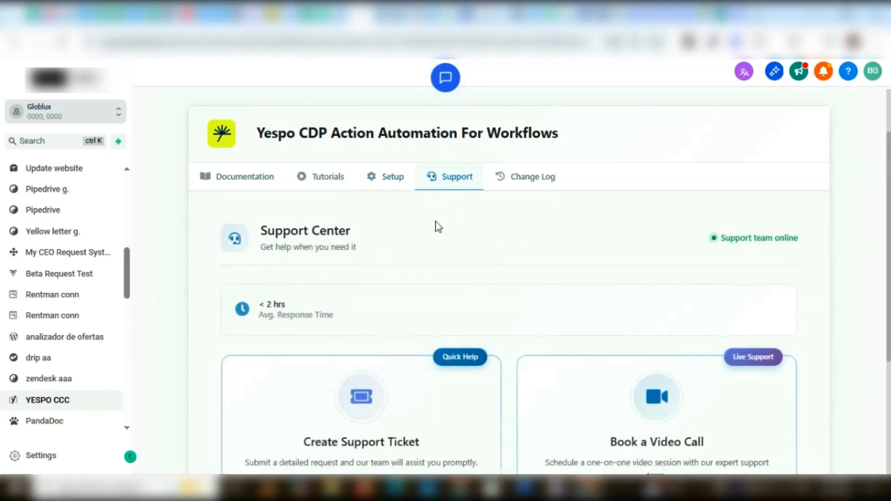
scroll(415, 323, down, 1)
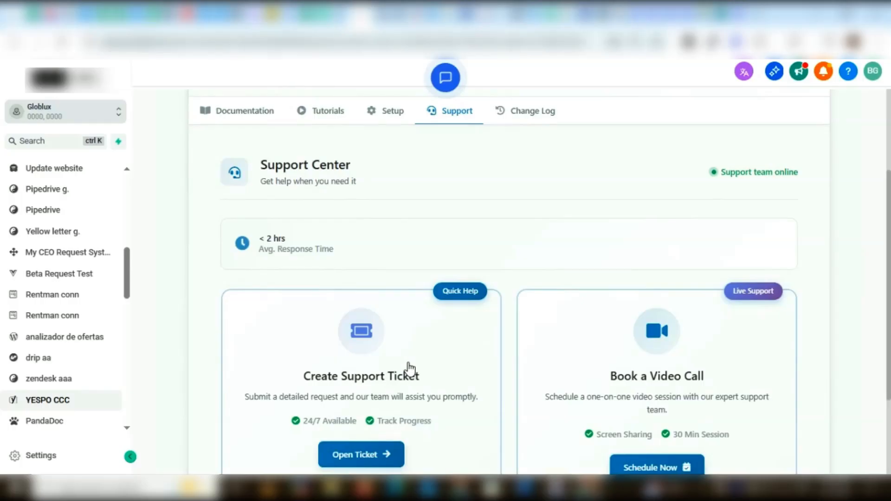
scroll(404, 390, down, 3)
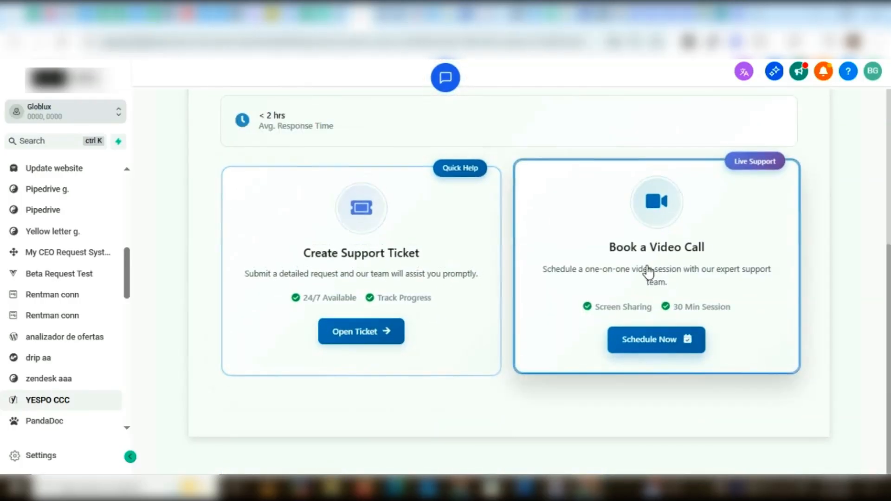
scroll(529, 252, up, 4)
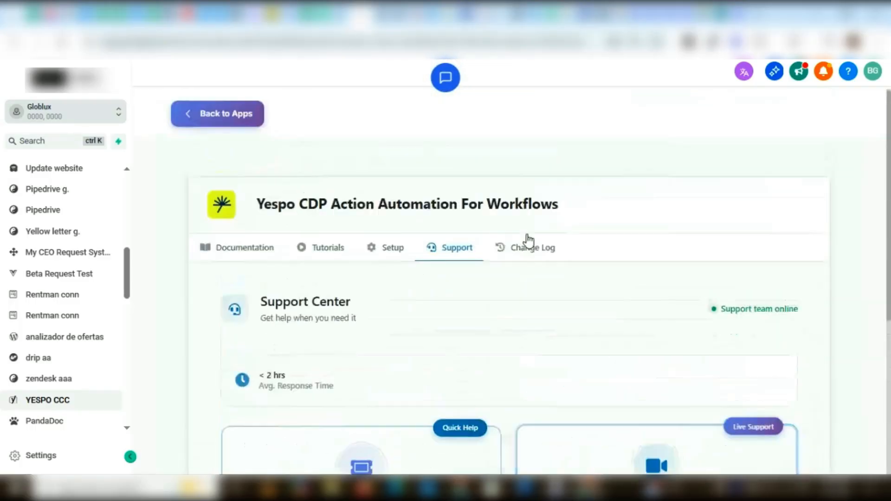
click(532, 250)
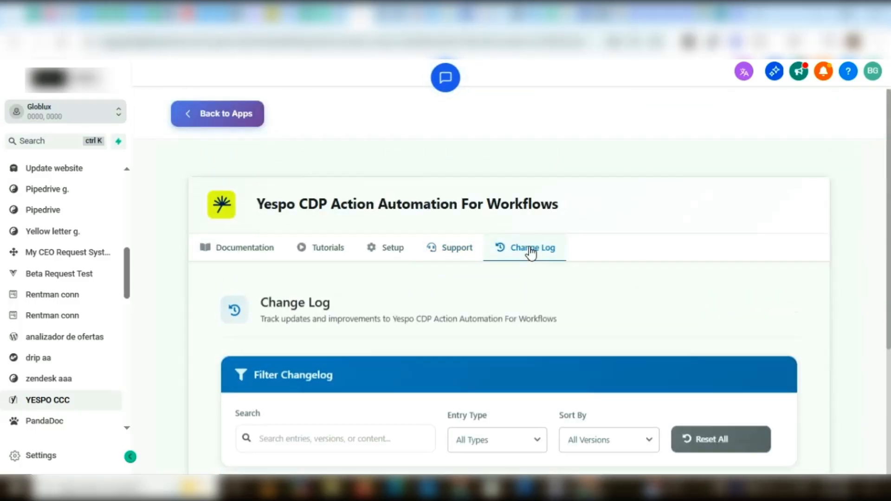
scroll(531, 253, down, 4)
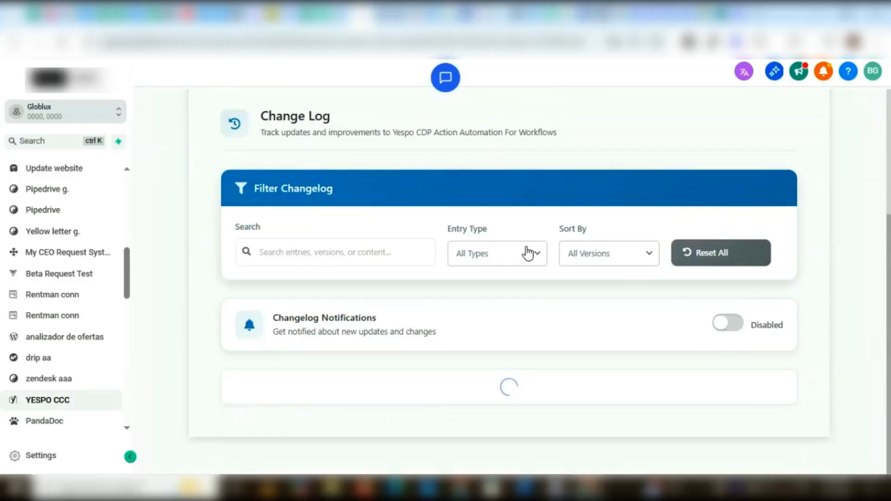